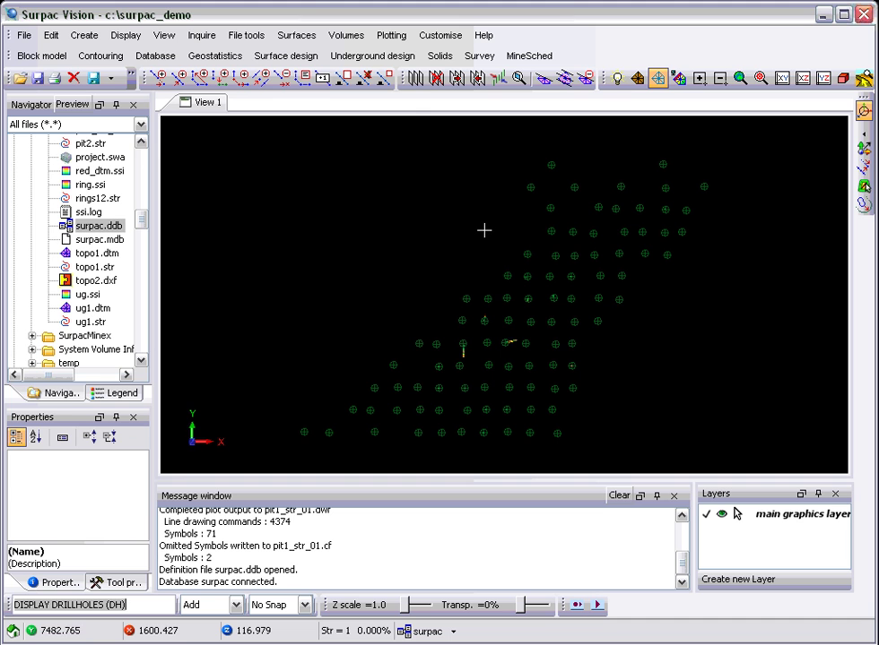
# Slice a drillhole section with 25 m forward and backward widths along a cutting line.
pyautogui.click(415, 81)
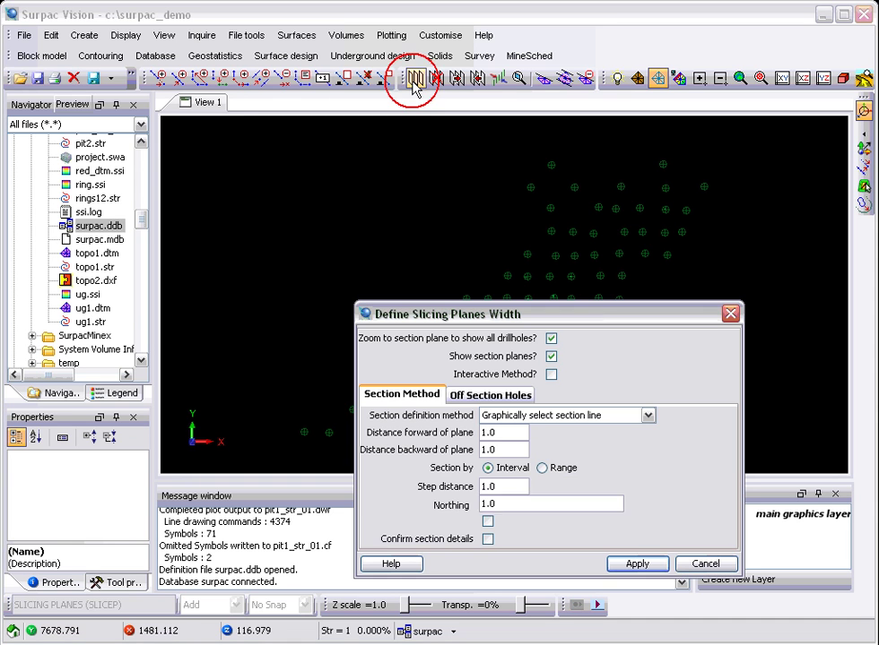
pyautogui.moveTo(587, 323); pyautogui.dragTo(550, 204)
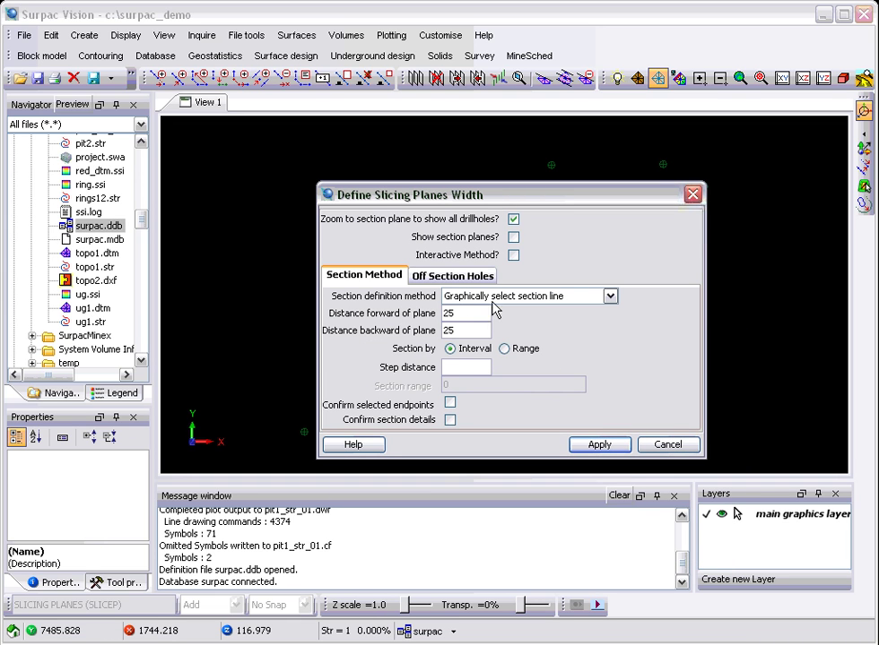
pyautogui.click(463, 365)
pyautogui.click(600, 445)
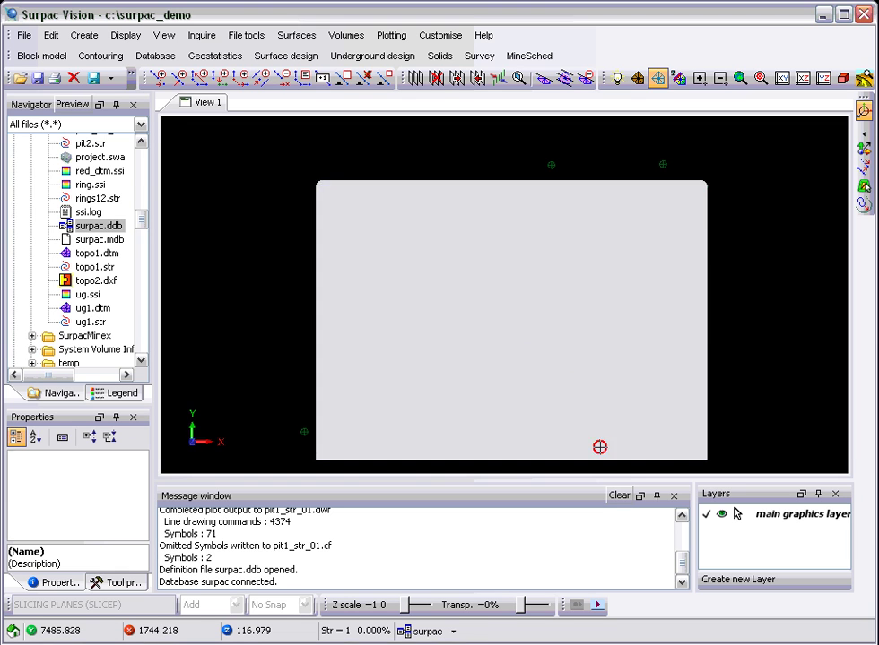
pyautogui.moveTo(452, 349)
pyautogui.mouseDown()
pyautogui.moveTo(692, 355)
pyautogui.moveTo(708, 347)
pyautogui.mouseUp()
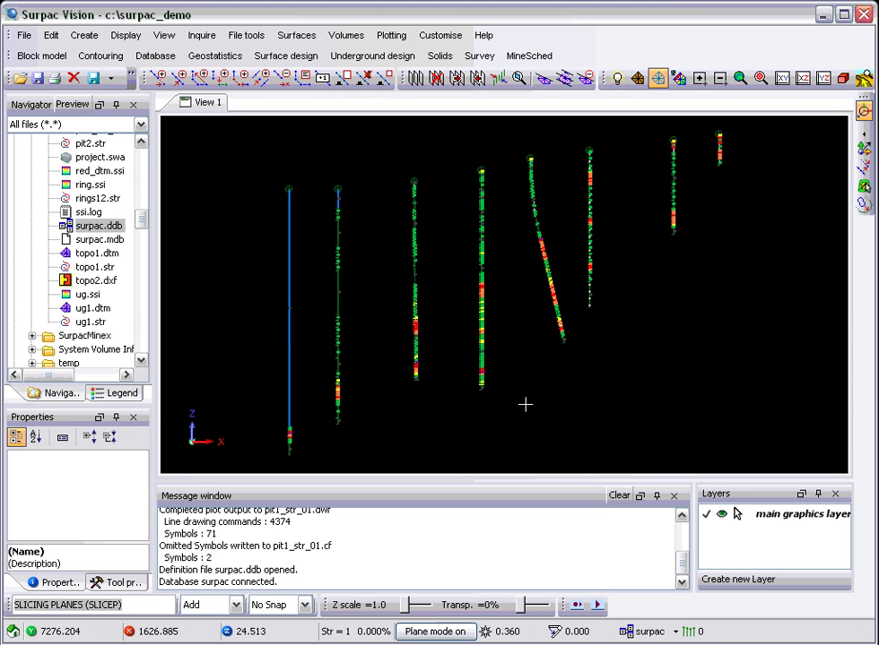
# Set up the Autoplot on an A3 sheet with X and Y scale 2000.
pyautogui.click(55, 78)
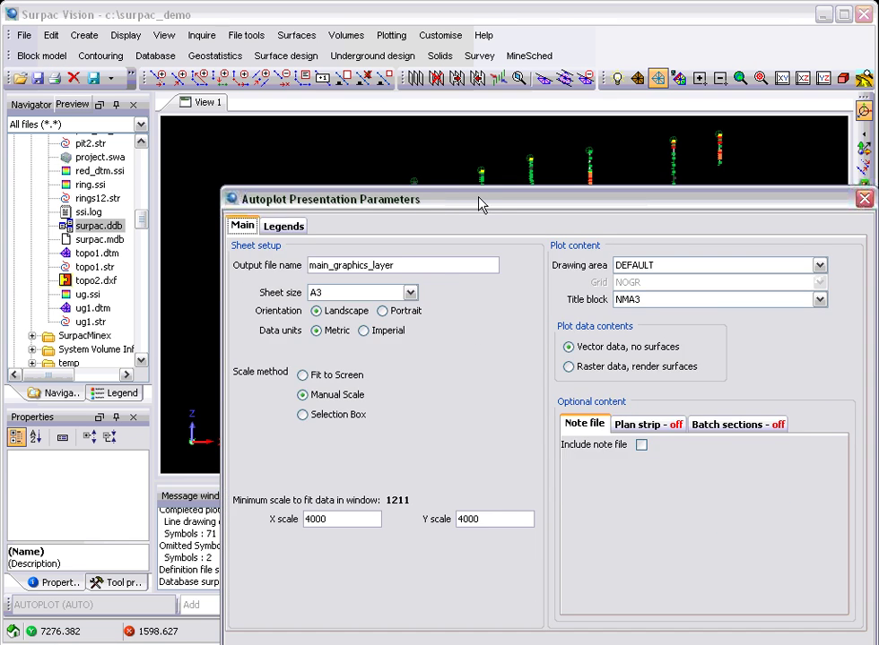
pyautogui.moveTo(477, 204); pyautogui.dragTo(412, 95)
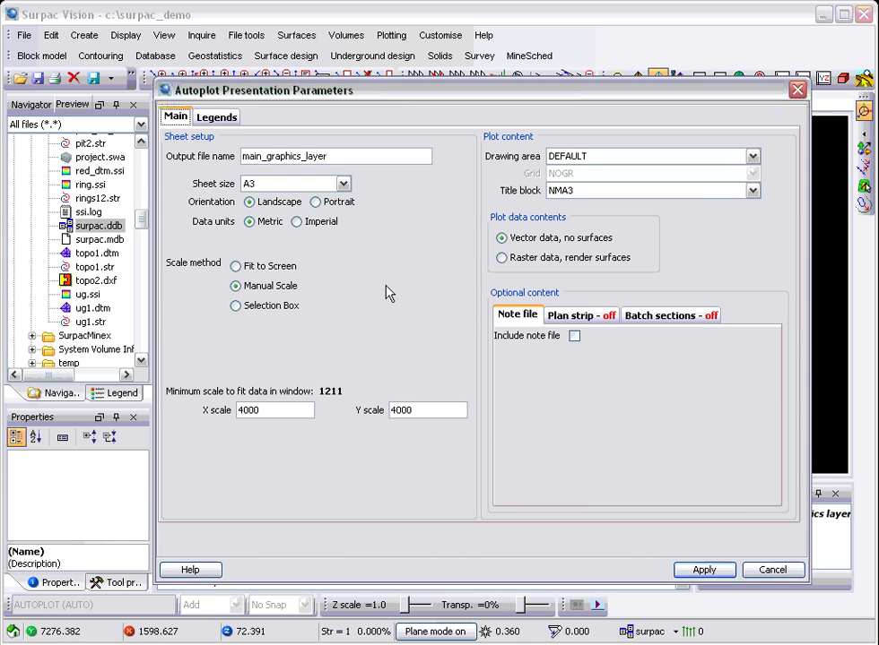
pyautogui.click(343, 184)
pyautogui.click(343, 184)
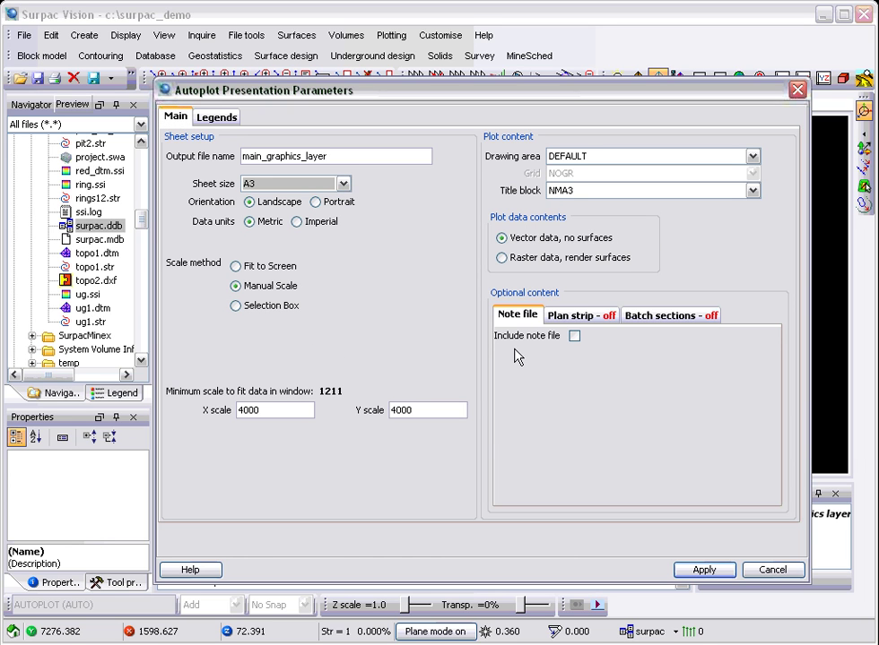
pyautogui.doubleClick(284, 409)
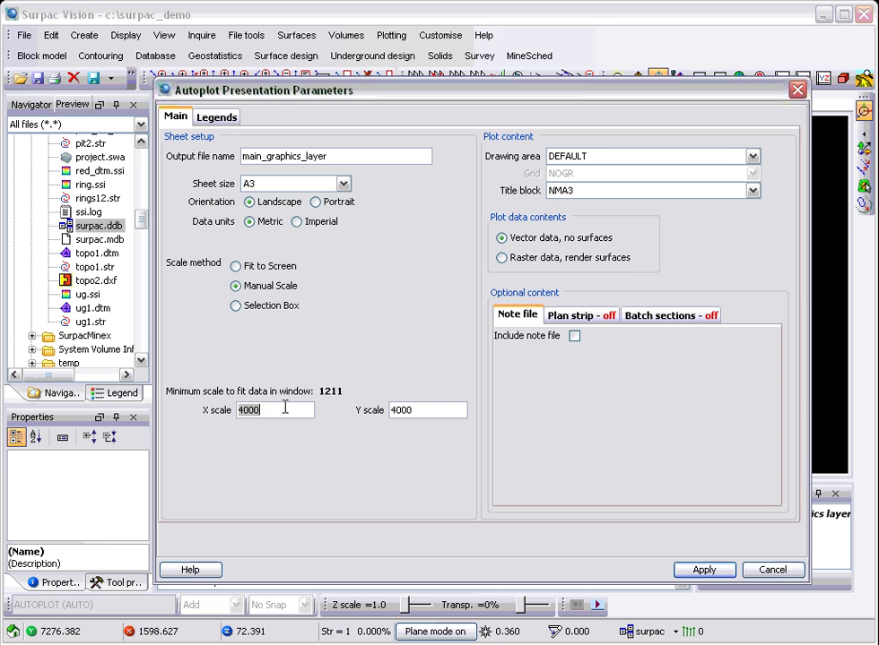
pyautogui.write('200')
pyautogui.press('Tab')
pyautogui.write('32')
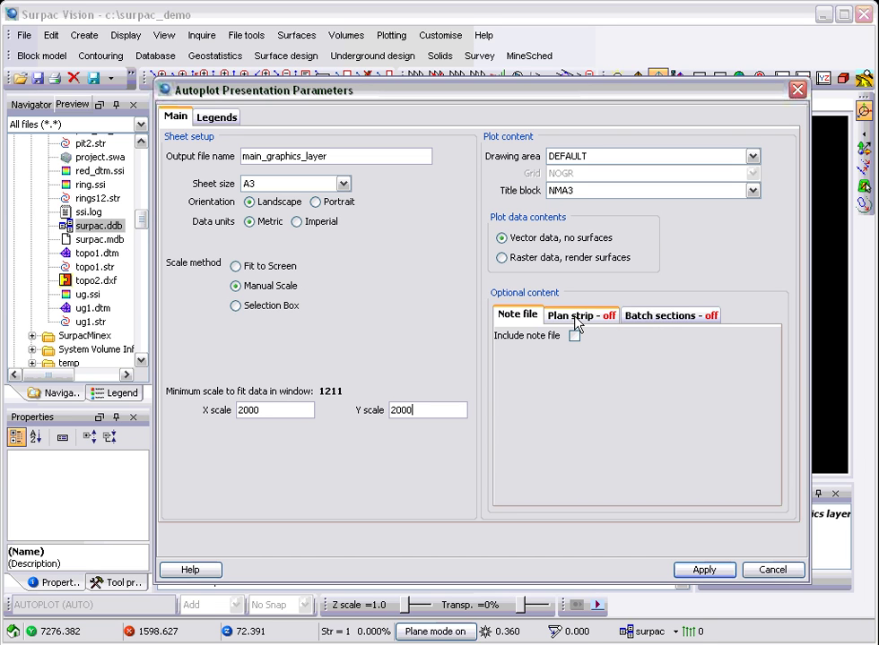
# Include a top plan strip that displays the section line.
pyautogui.click(578, 321)
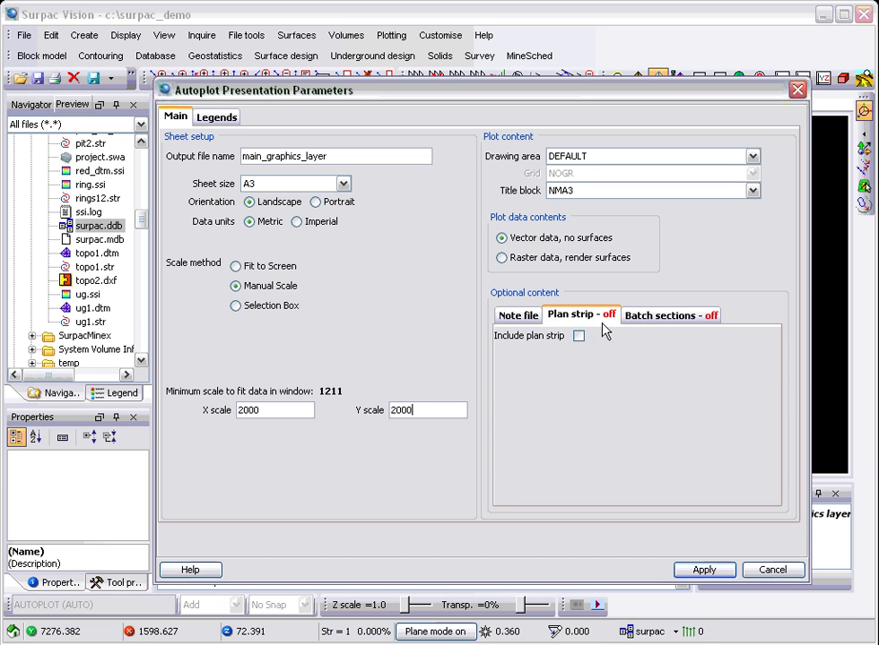
pyautogui.click(579, 336)
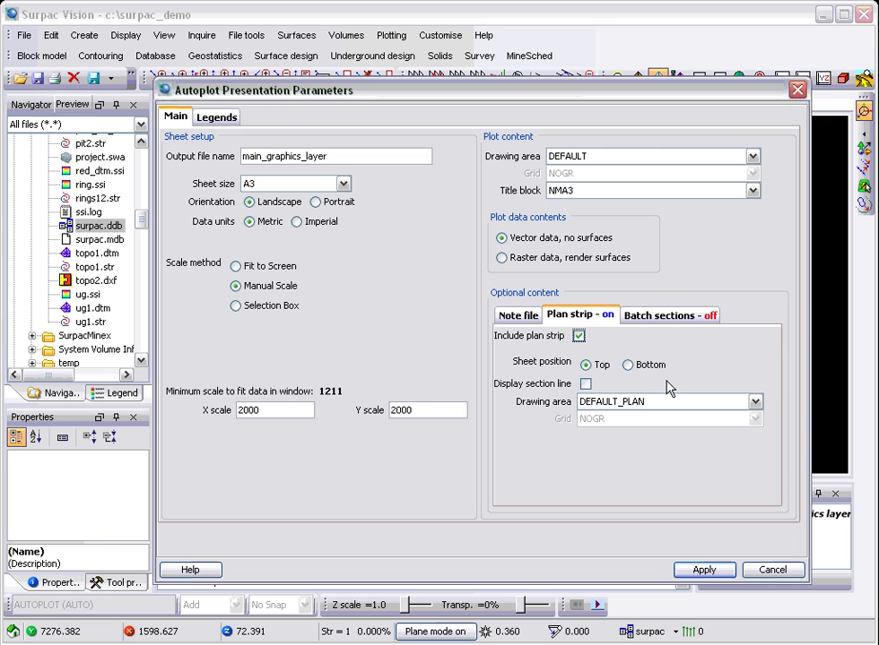
pyautogui.click(585, 384)
# Turn on multiple sections with 2 additional sections and Relative reference corners.
pyautogui.click(652, 317)
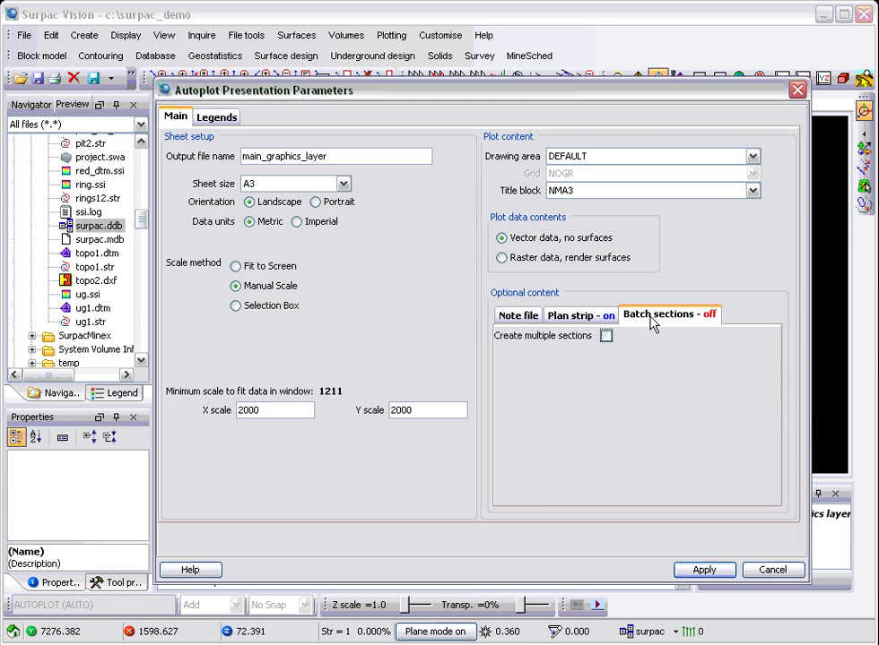
pyautogui.click(606, 337)
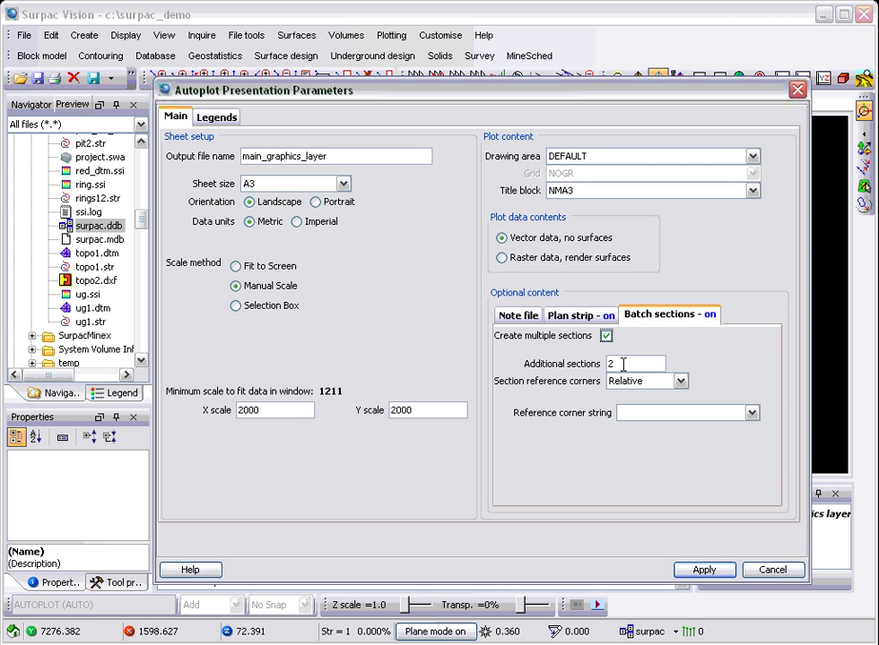
pyautogui.click(624, 364)
pyautogui.click(680, 381)
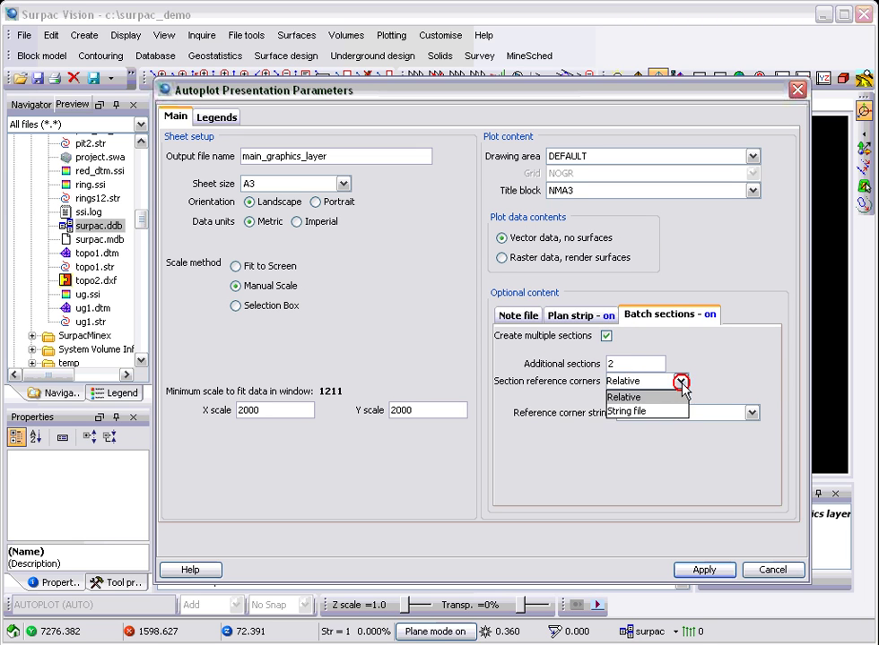
pyautogui.click(680, 401)
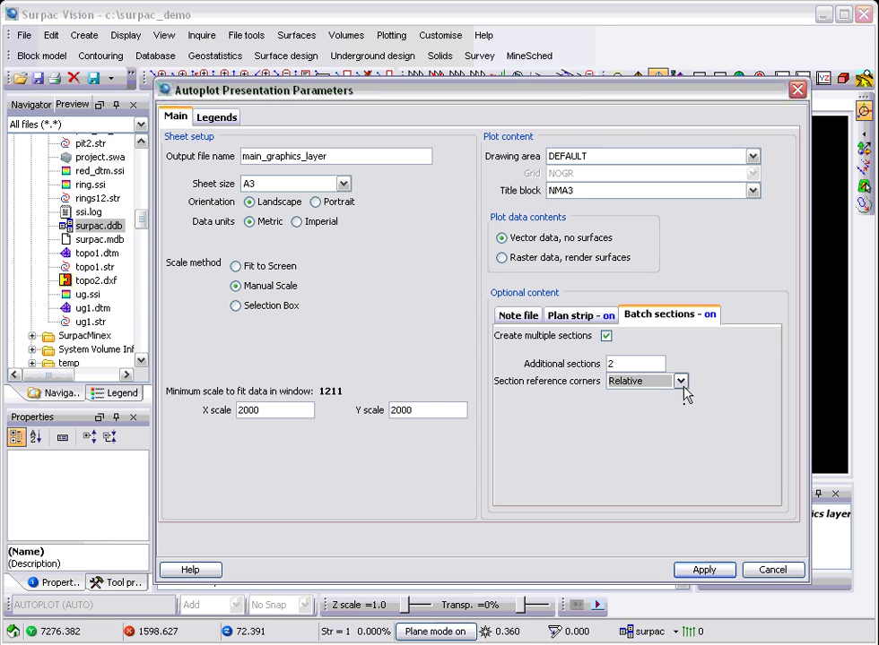
pyautogui.click(681, 383)
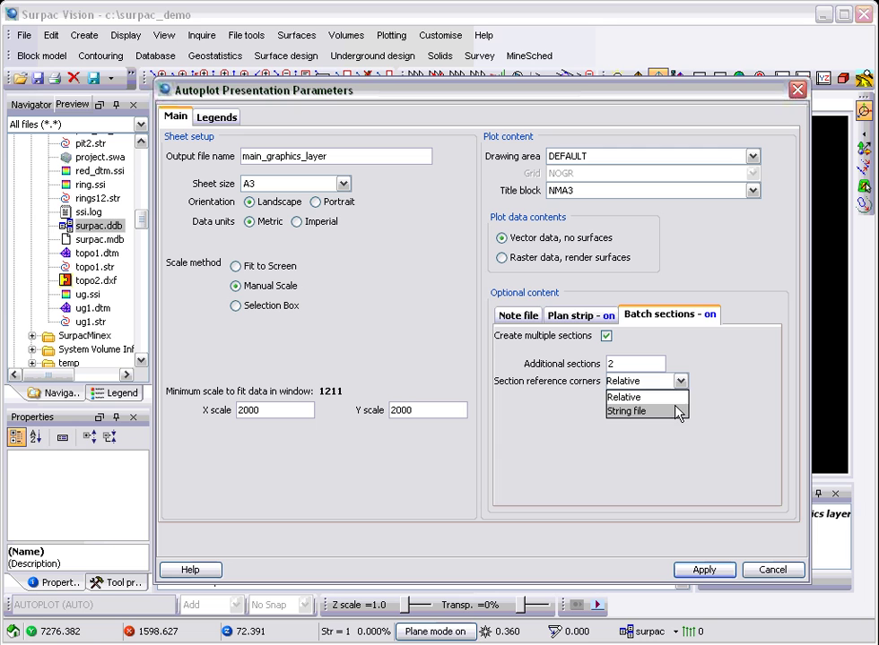
pyautogui.click(710, 382)
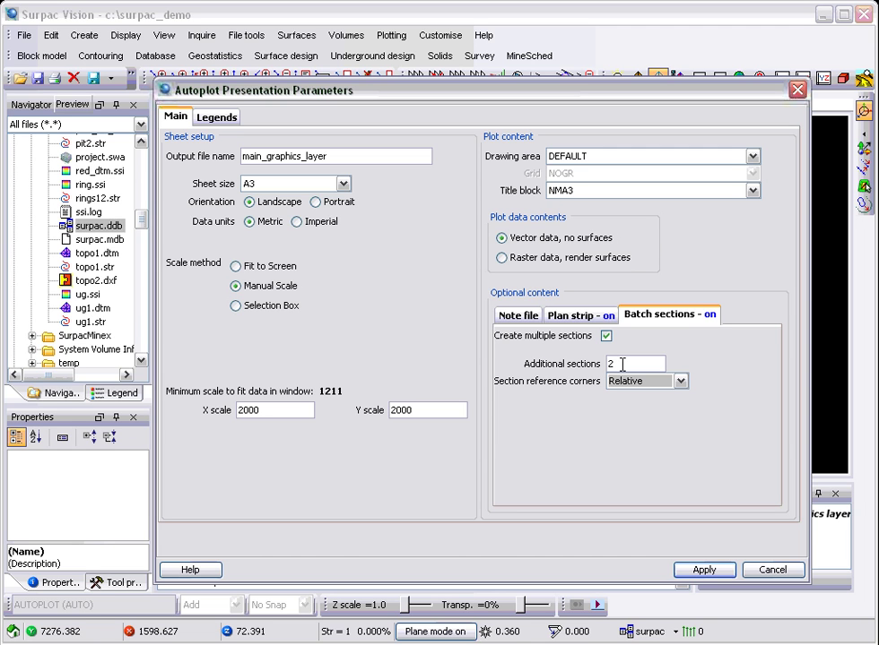
# Apply the Autoplot and title block lines, then accept the plot area to write the DWF files.
pyautogui.click(702, 572)
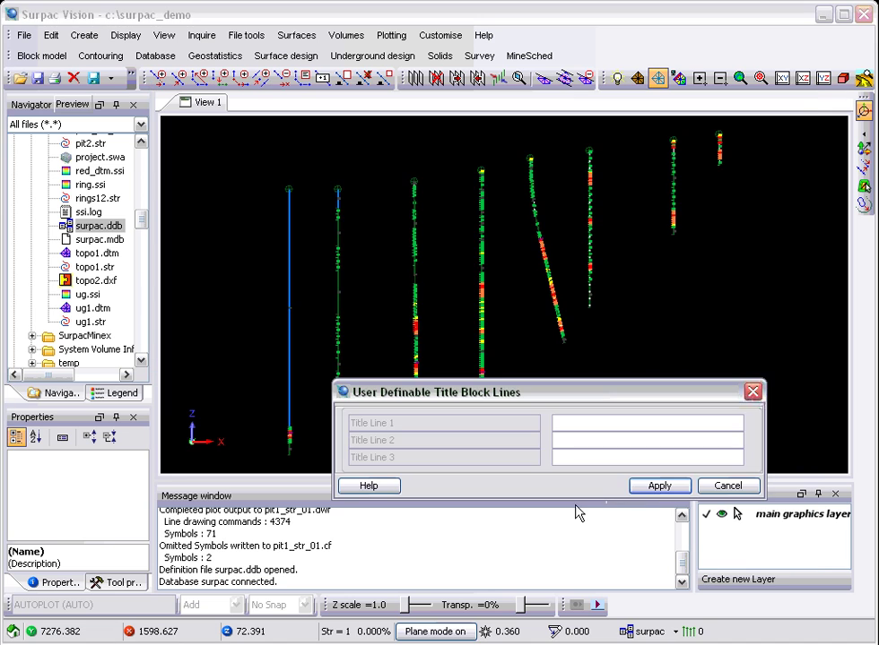
pyautogui.click(651, 486)
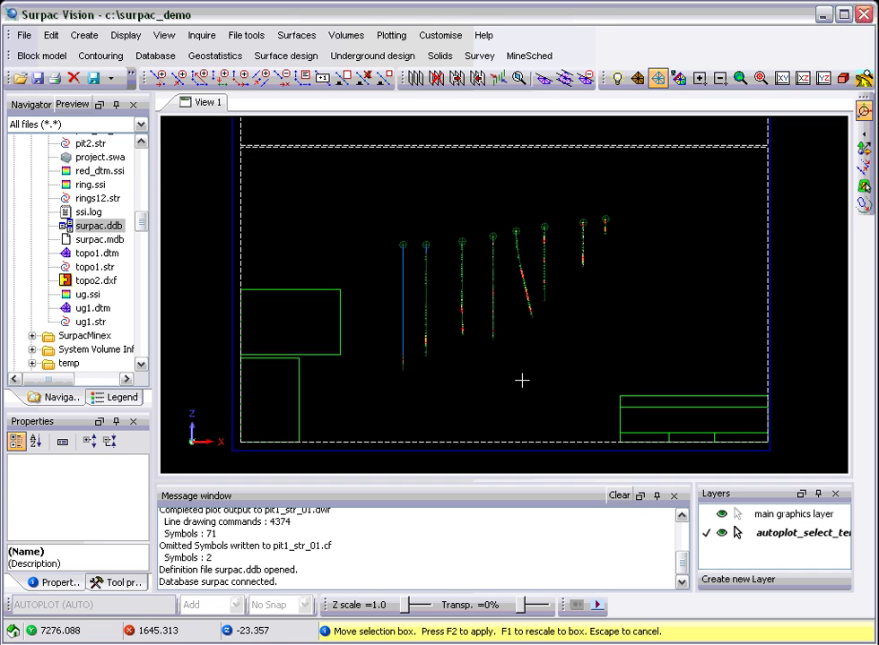
pyautogui.press('F2')
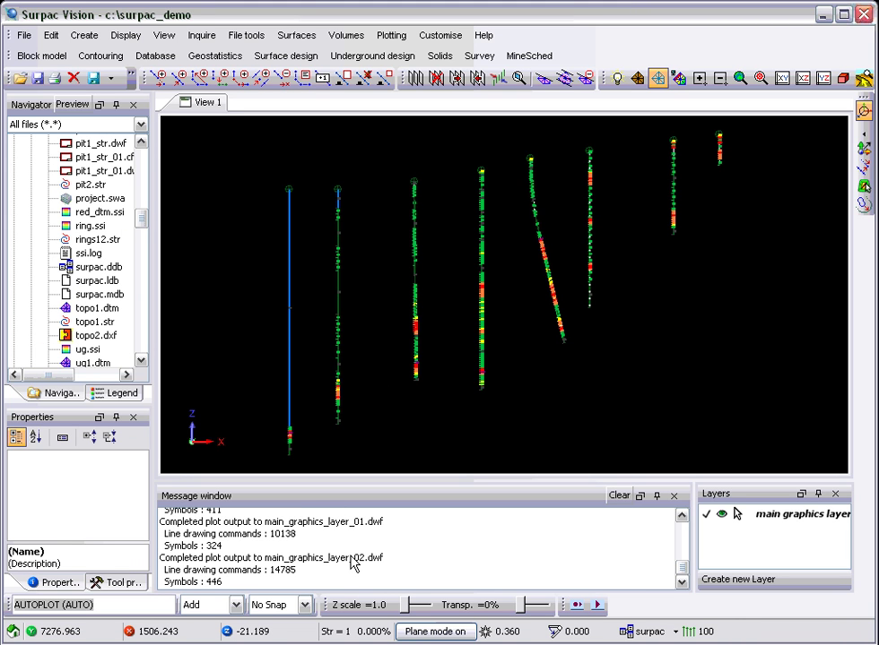
# Open main_graphics_layer.dwf from the Navigator in the Plotting graphics window.
pyautogui.click(680, 570)
pyautogui.moveTo(680, 571); pyautogui.dragTo(680, 563)
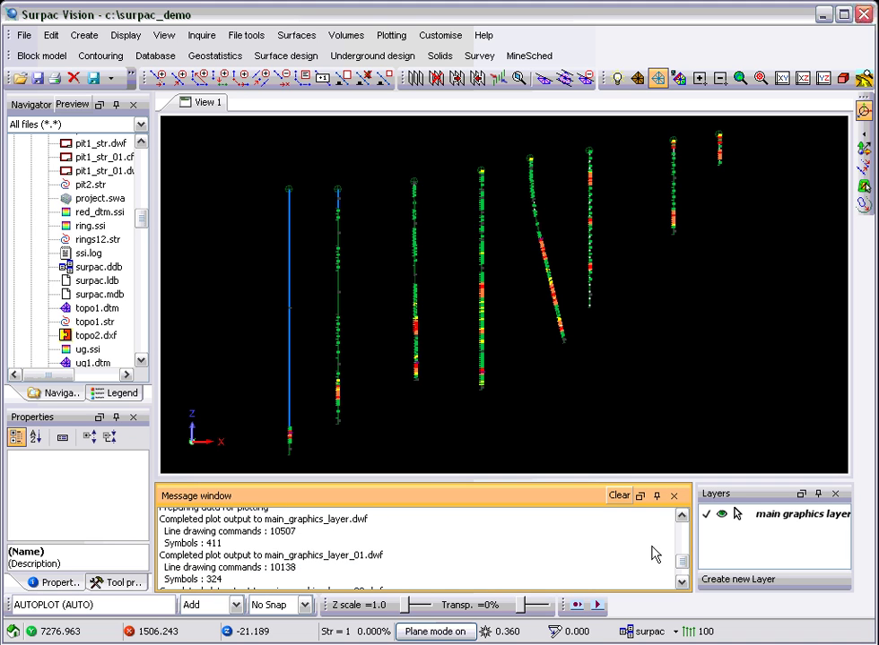
pyautogui.scroll(-1, 681, 557)
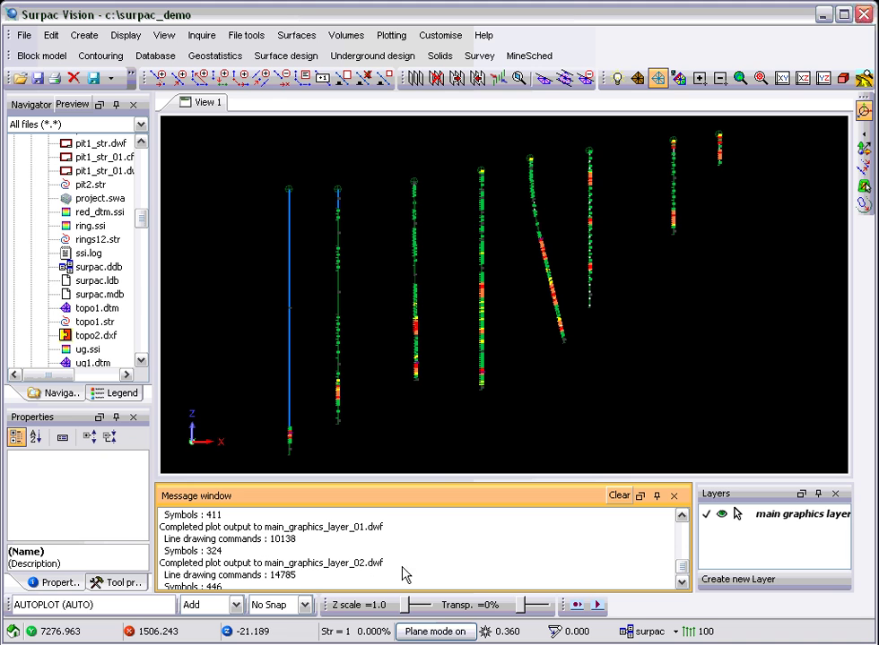
pyautogui.click(679, 571)
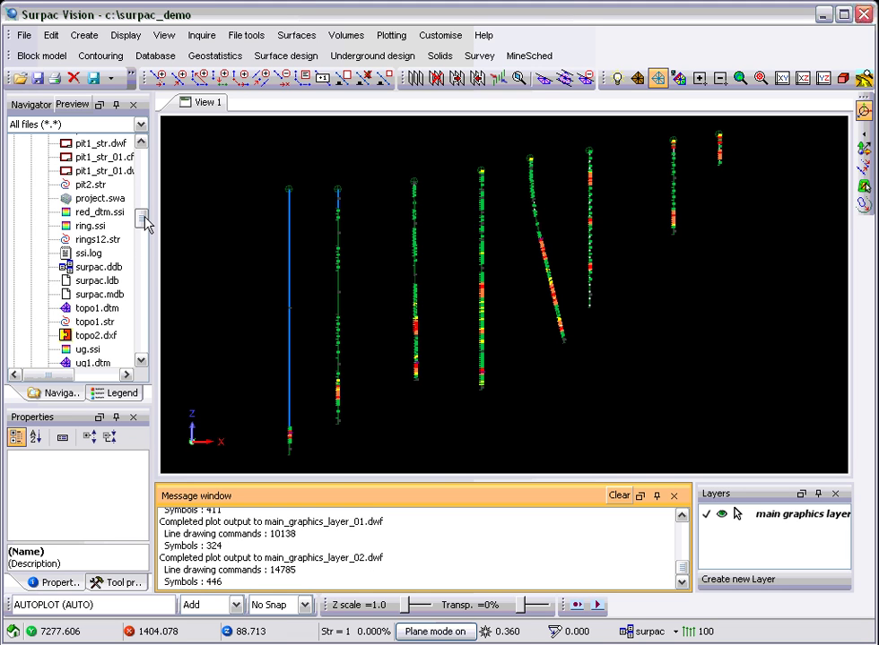
pyautogui.moveTo(147, 224)
pyautogui.mouseDown()
pyautogui.moveTo(146, 232)
pyautogui.moveTo(148, 205)
pyautogui.mouseUp()
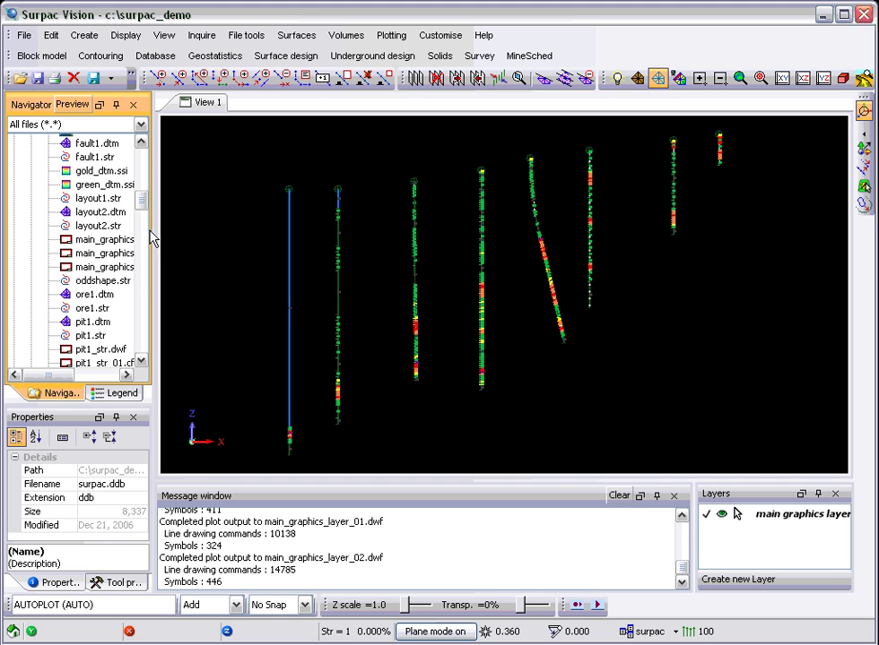
pyautogui.moveTo(99, 239); pyautogui.dragTo(368, 321)
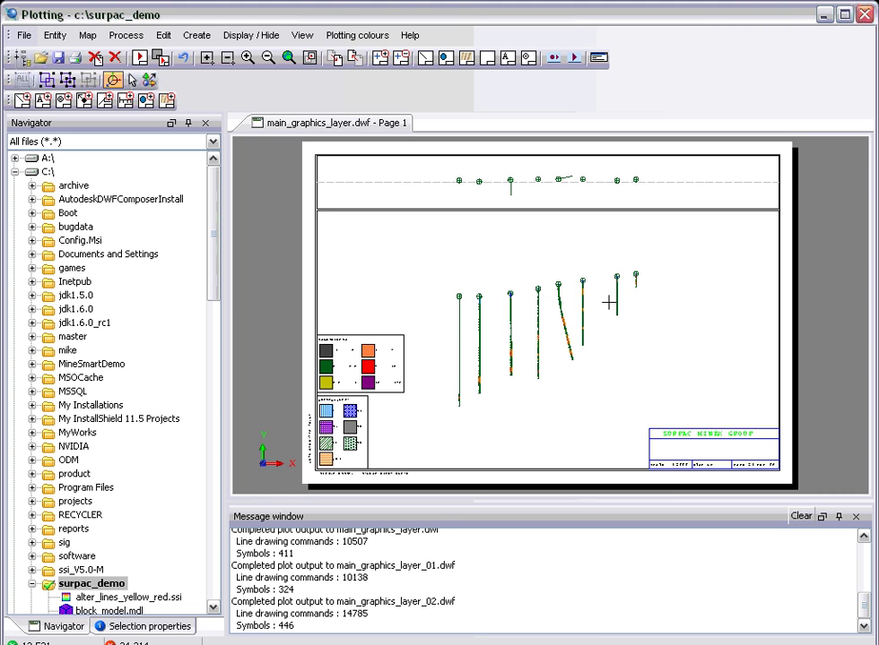
pyautogui.scroll(4, 360, 366)
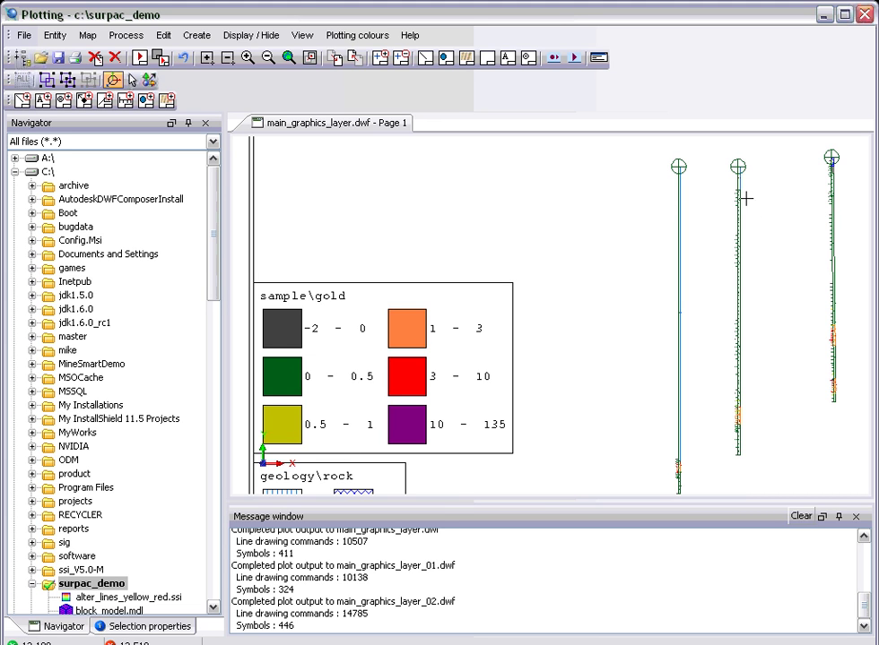
pyautogui.scroll(-3, 477, 369)
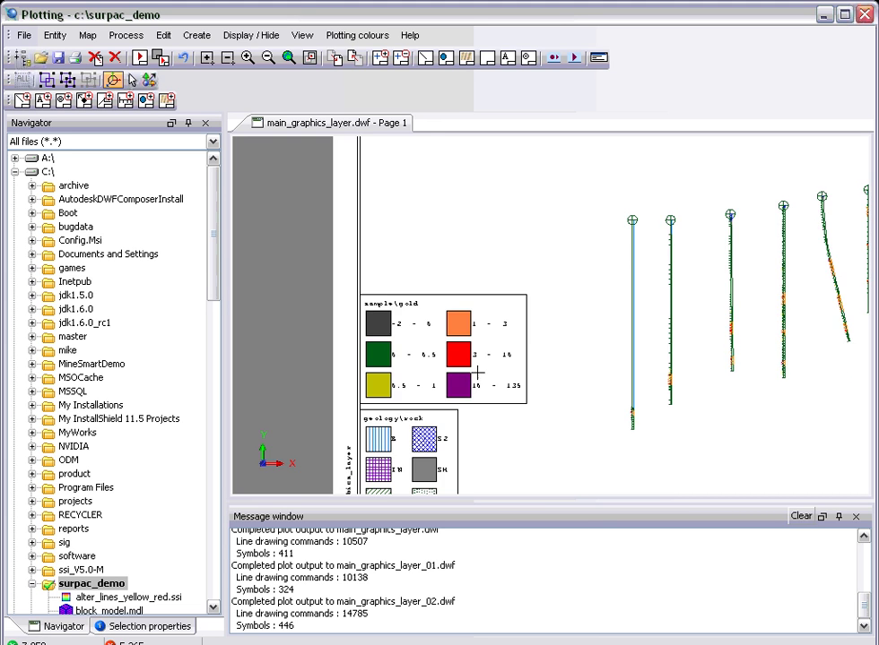
pyautogui.scroll(3, 454, 431)
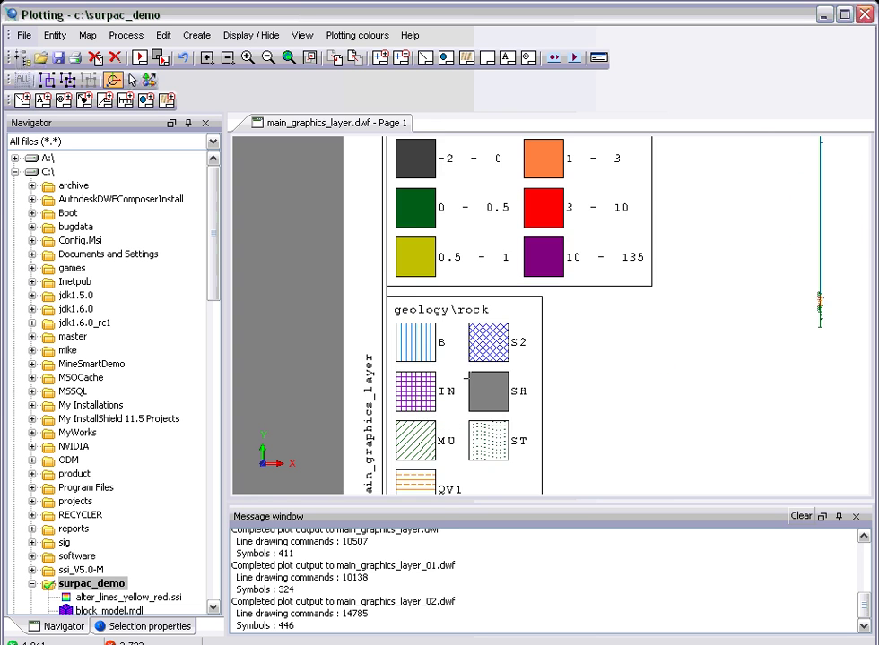
pyautogui.scroll(-1, 465, 317)
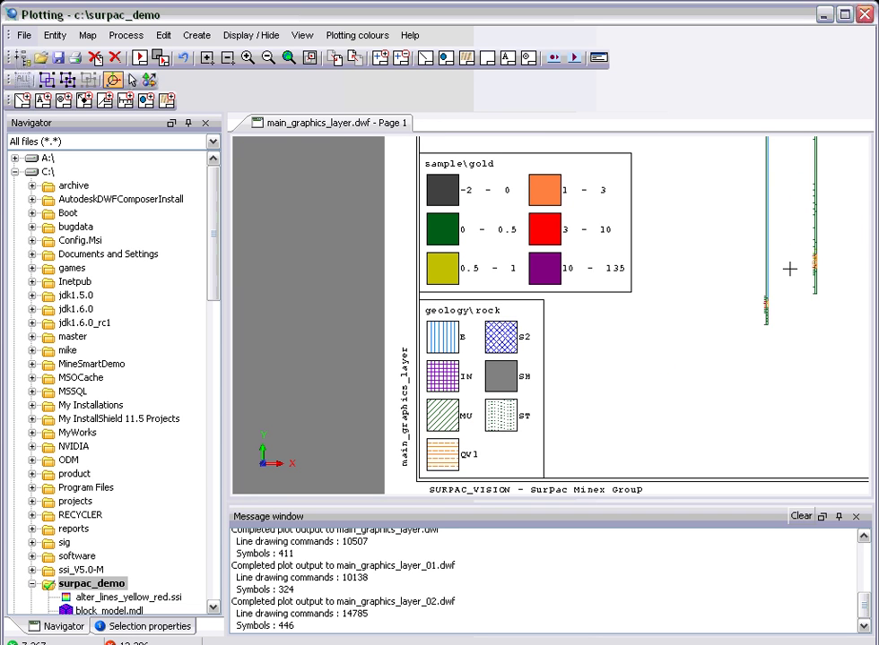
pyautogui.scroll(5, 824, 205)
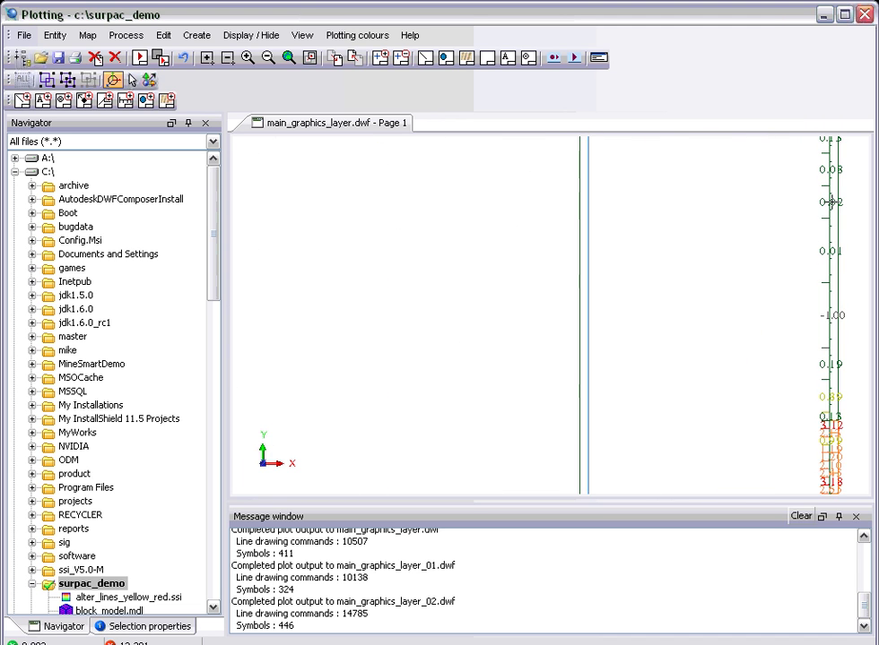
pyautogui.scroll(-4, 824, 201)
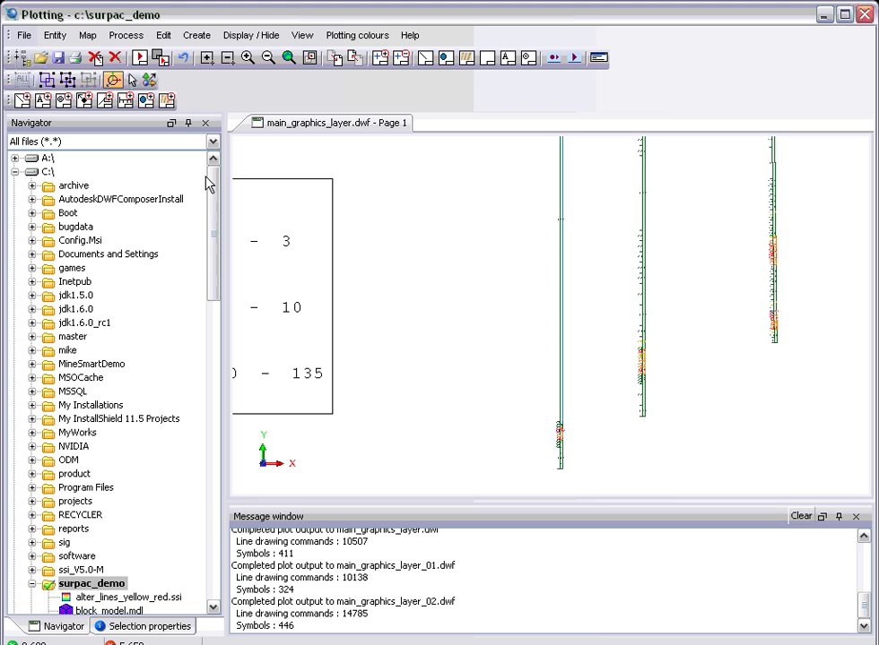
pyautogui.moveTo(212, 245); pyautogui.dragTo(204, 381)
# Open main_graphics_layer_01.dwf as a new page and zoom the first plot to its full page.
pyautogui.doubleClick(148, 376)
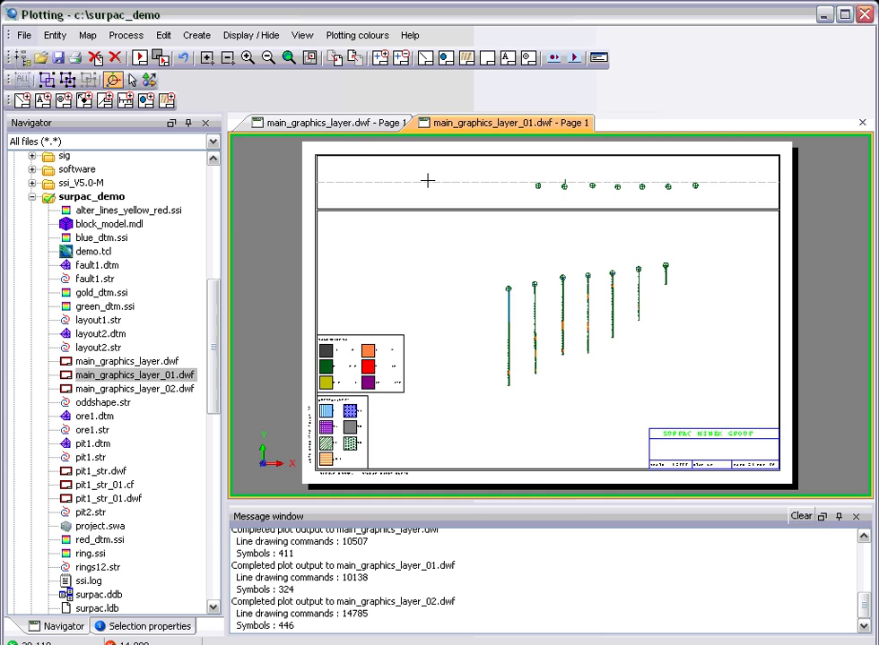
pyautogui.click(343, 122)
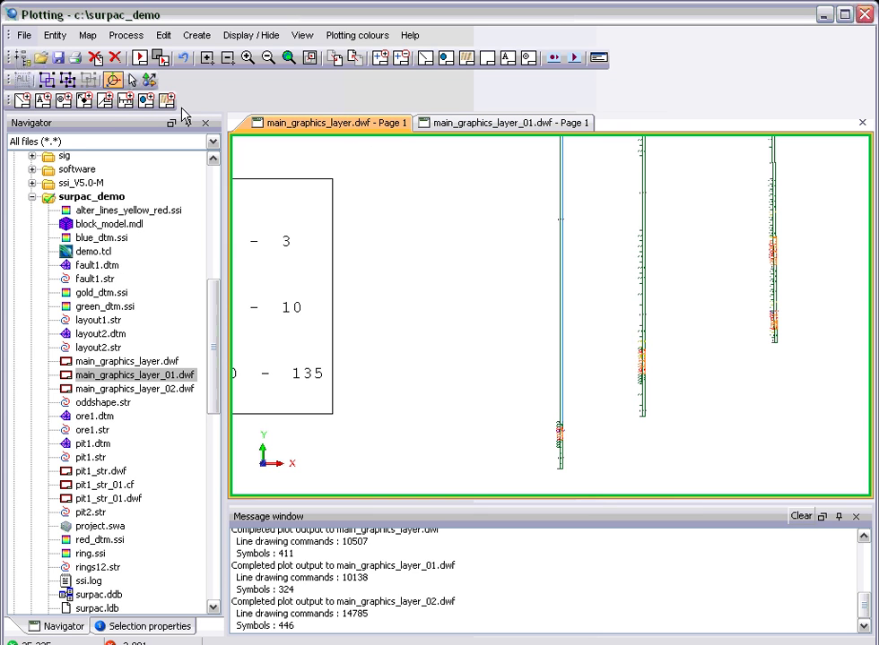
pyautogui.click(290, 59)
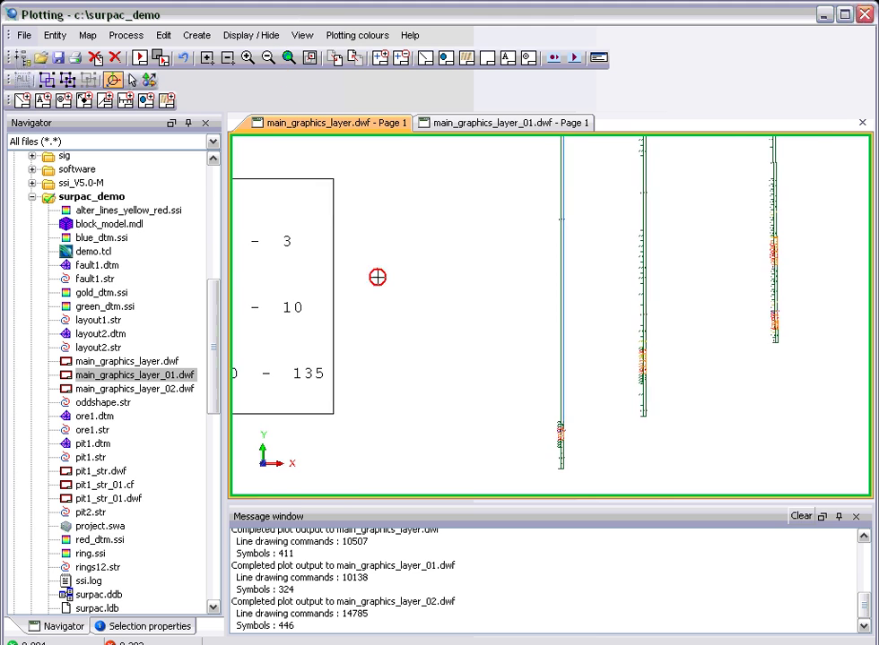
pyautogui.click(377, 277)
pyautogui.click(510, 281)
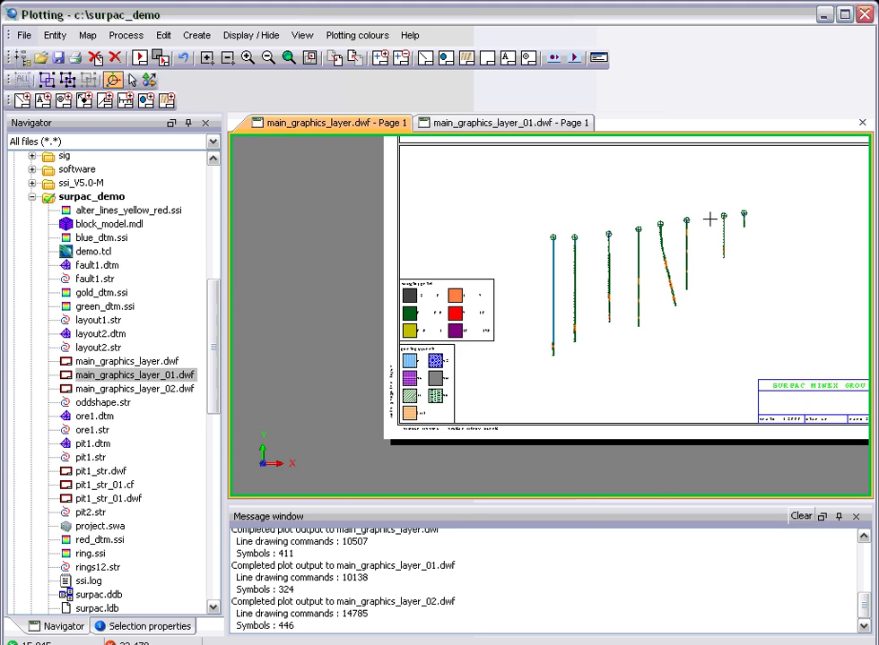
pyautogui.click(608, 144)
# Open main_graphics_layer_02.dwf as a third plot page.
pyautogui.click(525, 124)
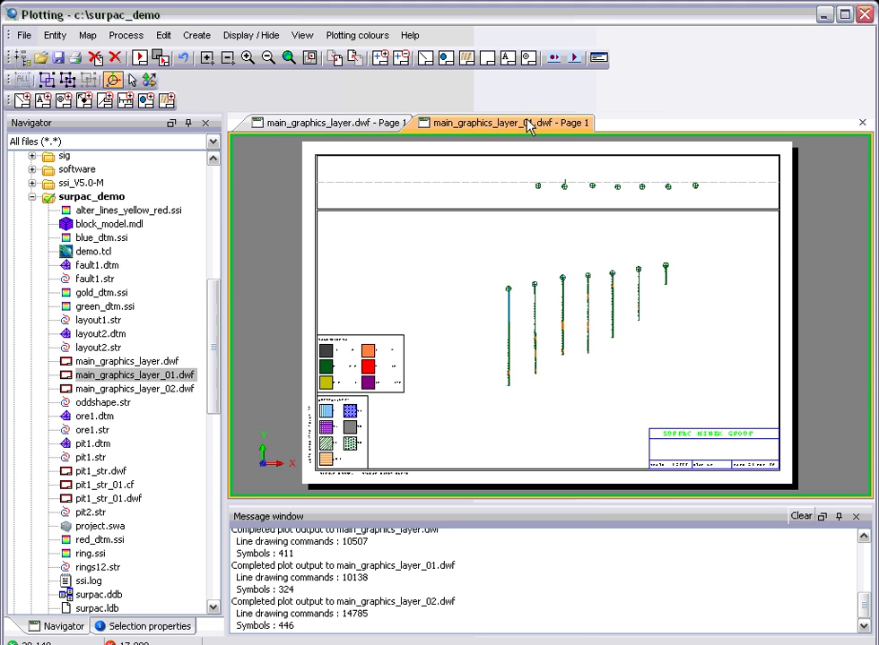
pyautogui.click(316, 123)
pyautogui.click(466, 123)
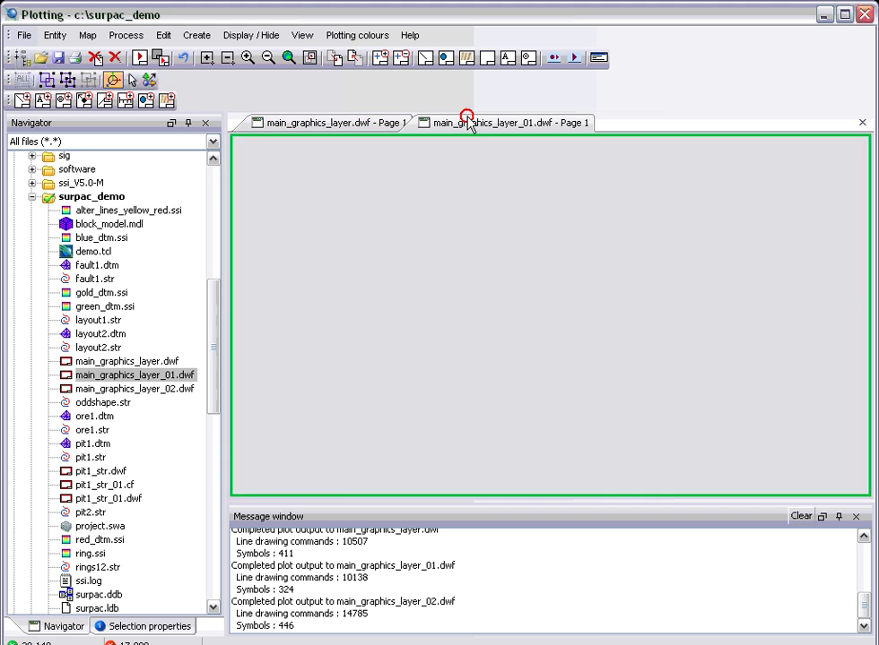
pyautogui.moveTo(195, 399); pyautogui.dragTo(375, 363)
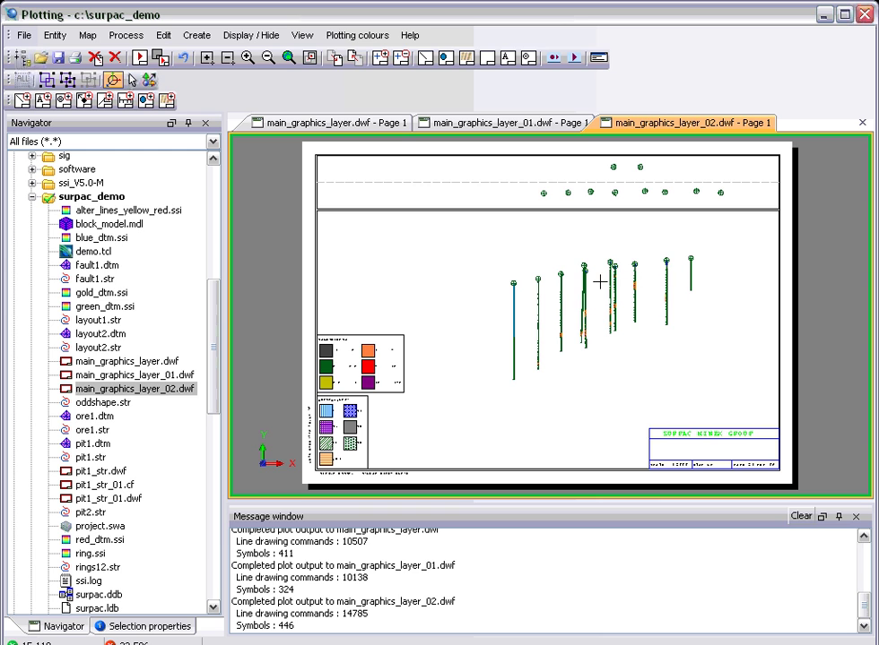
# Send main_graphics_layer.dwf, _01.dwf and _02.dwf to the plotter as one batch.
pyautogui.click(24, 35)
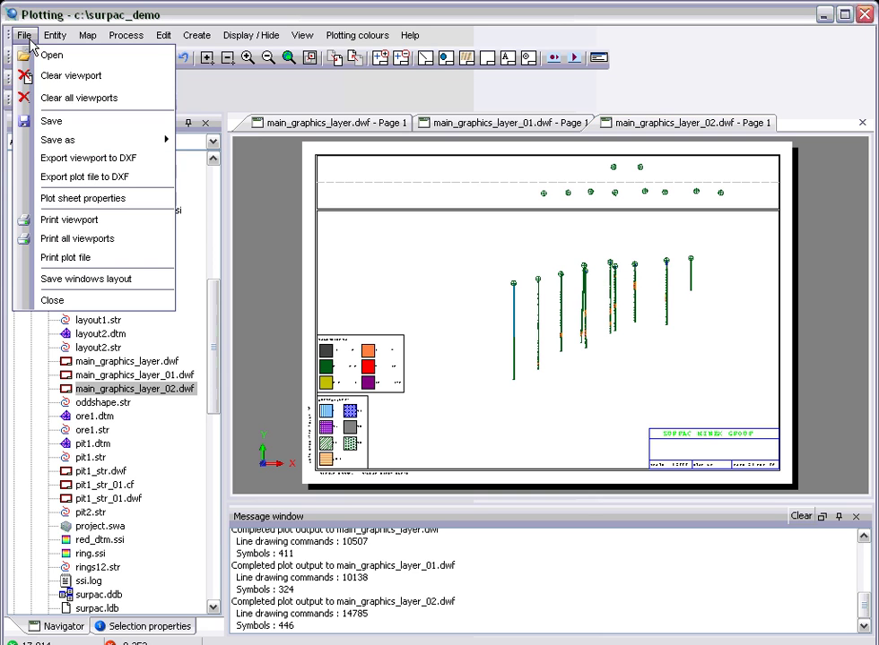
pyautogui.click(84, 258)
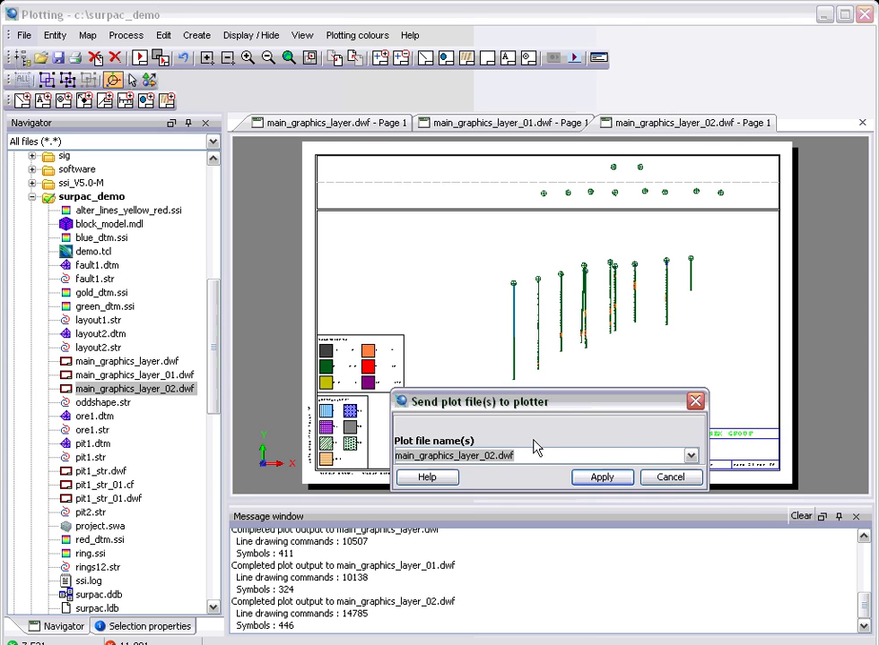
pyautogui.click(690, 456)
pyautogui.keyDown('shift'); pyautogui.click(443, 378); pyautogui.keyUp('shift')
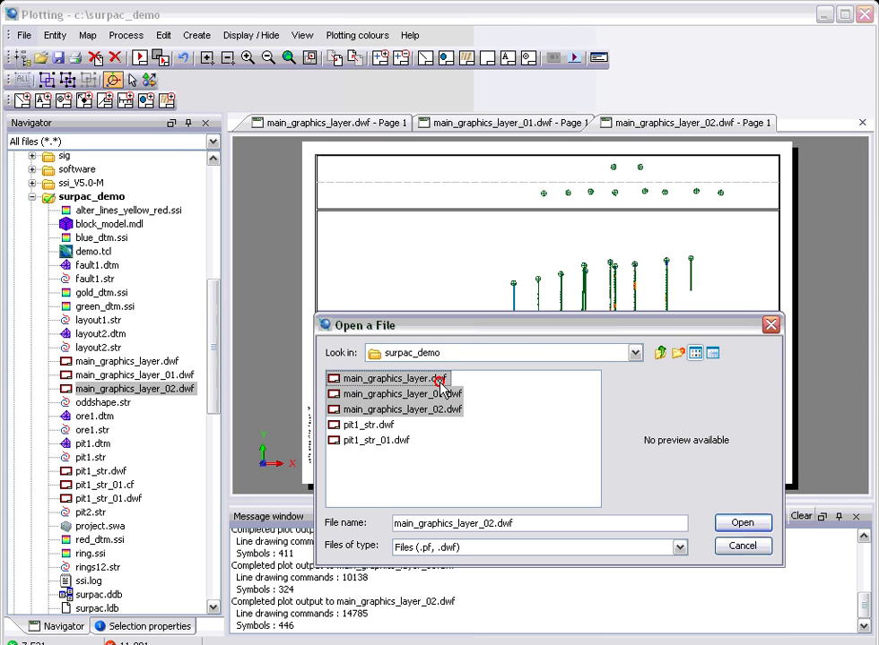
pyautogui.click(743, 523)
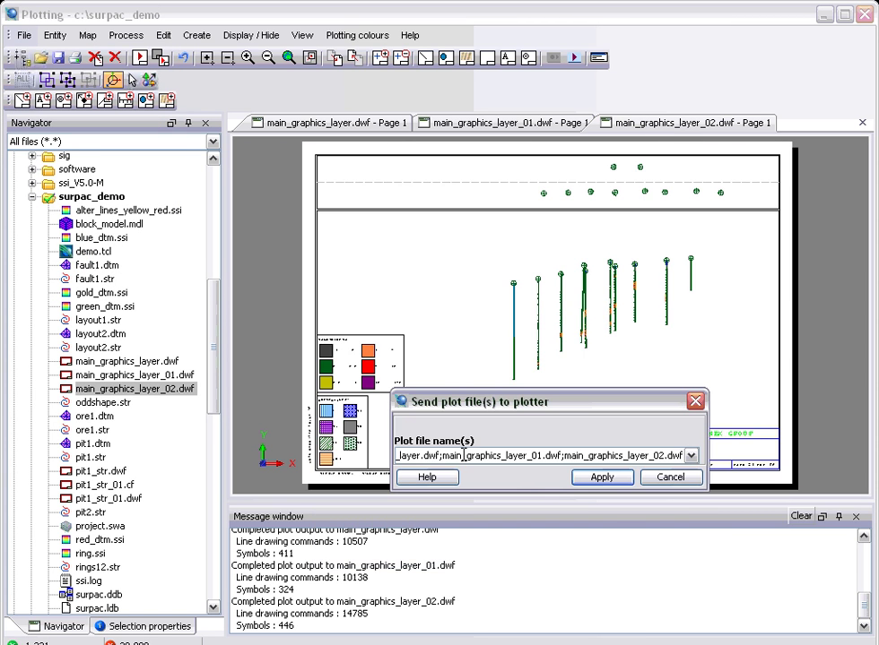
pyautogui.click(683, 478)
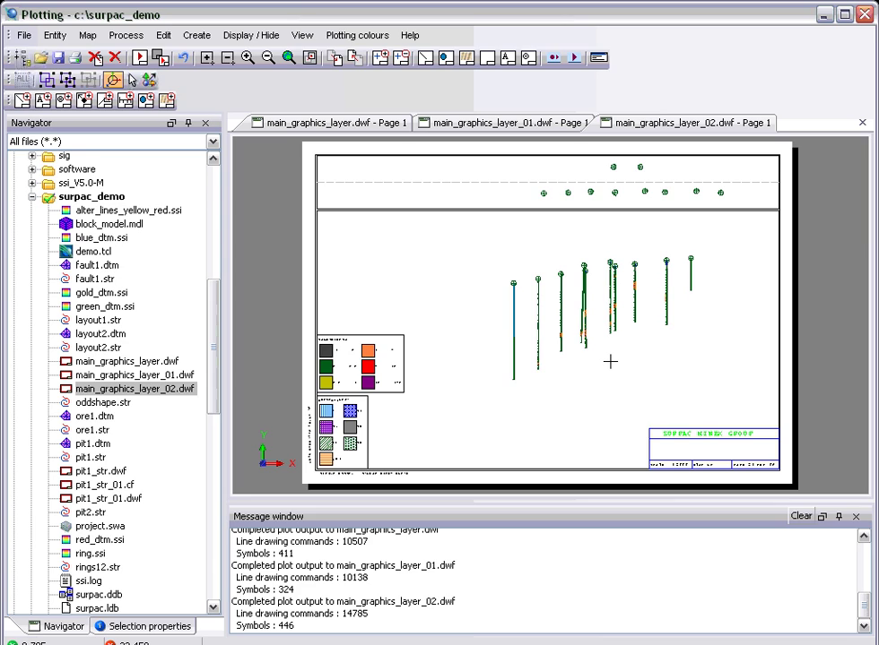